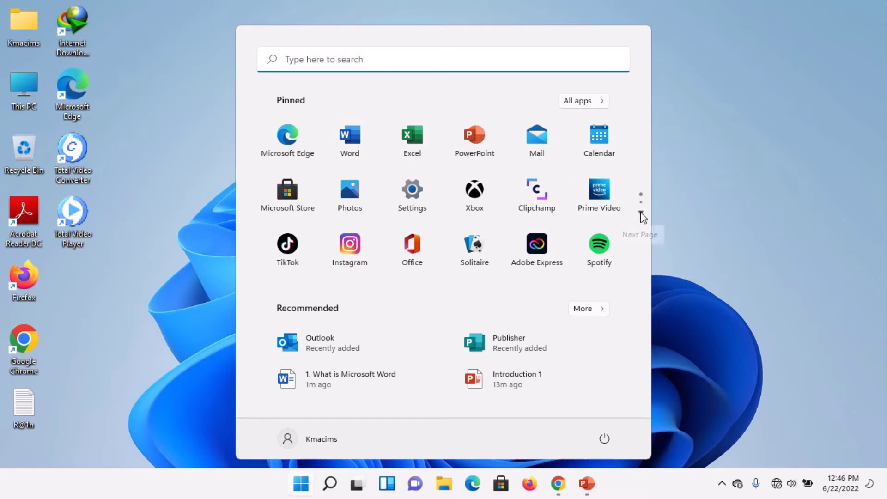
Step: Launch Word from the Start menu's first page of pinned apps and maximize its start screen
click(639, 215)
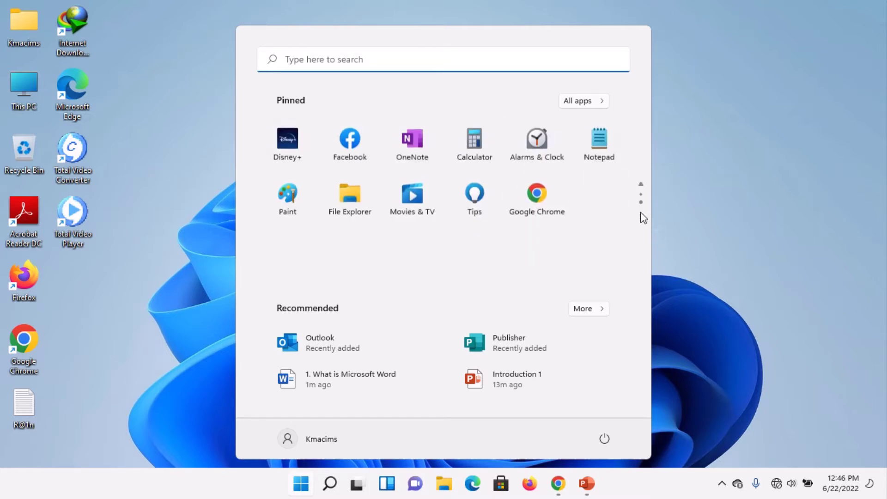
click(641, 185)
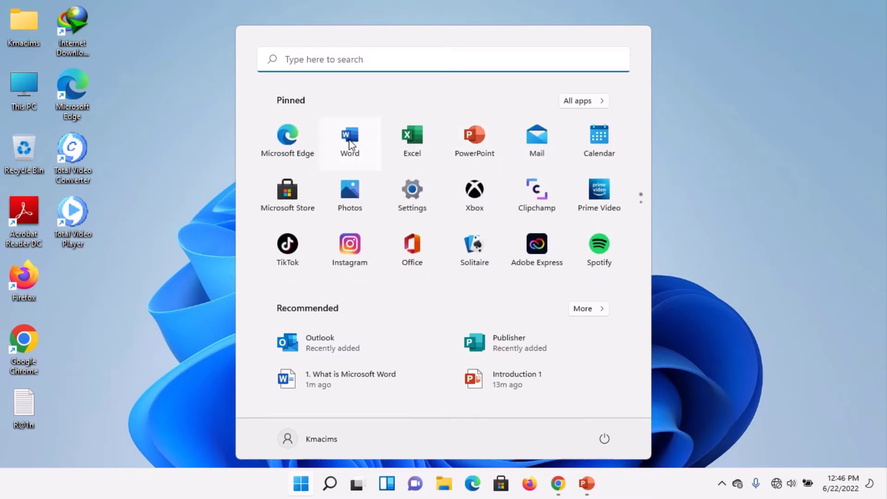
click(350, 141)
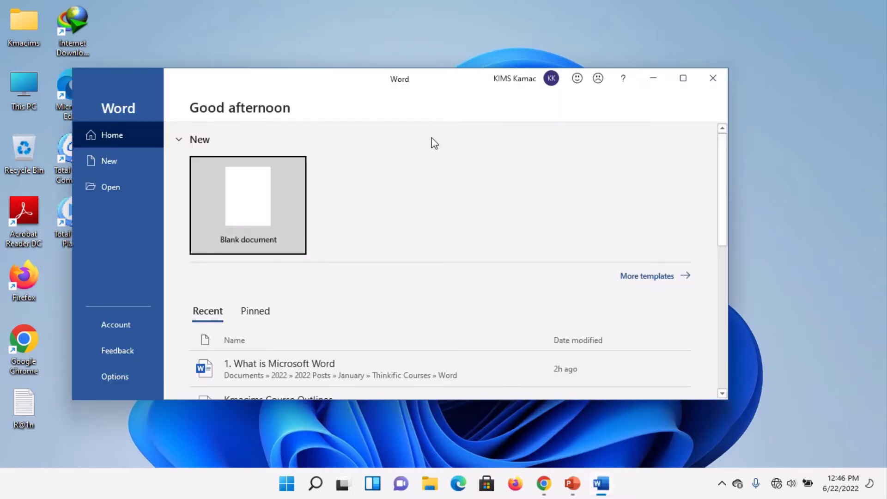
click(683, 79)
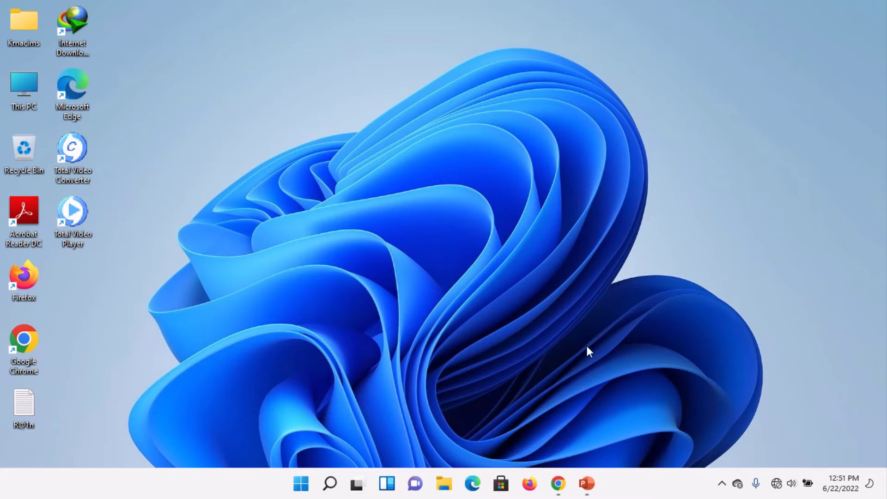
Step: Search Start for 'word', launch the Word best match, then close Word
click(301, 489)
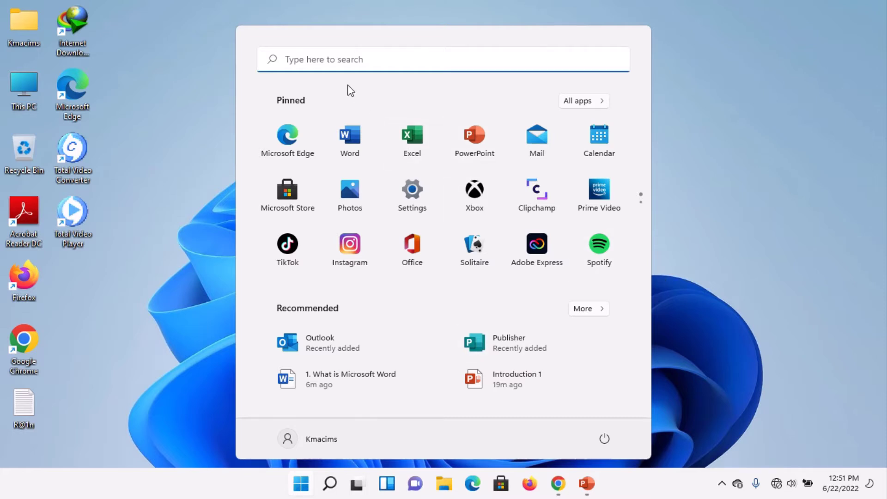
click(363, 60)
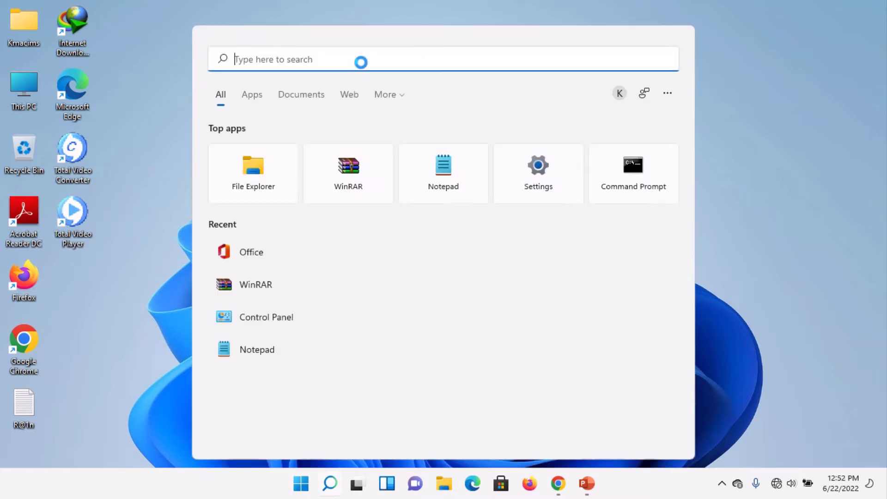
text(word)
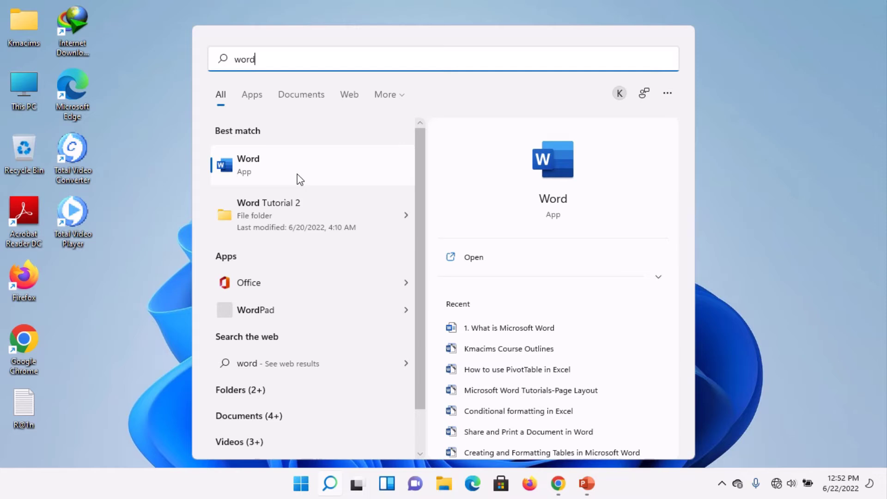
click(248, 174)
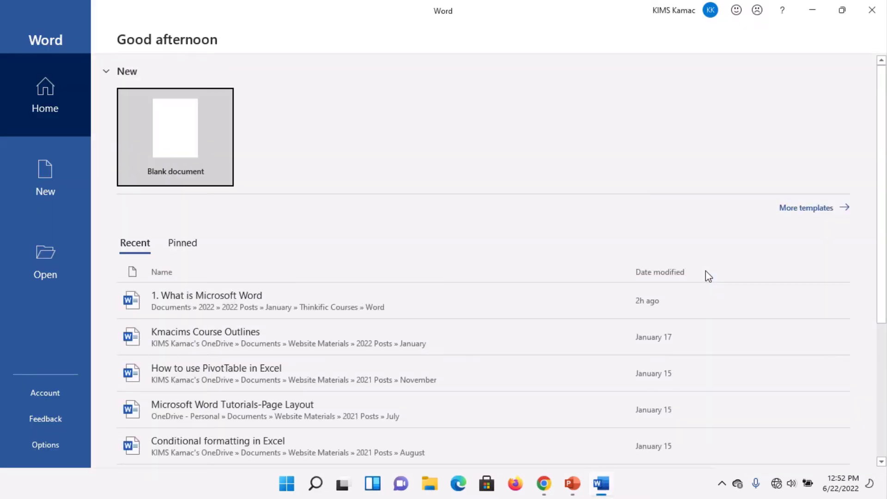
click(875, 13)
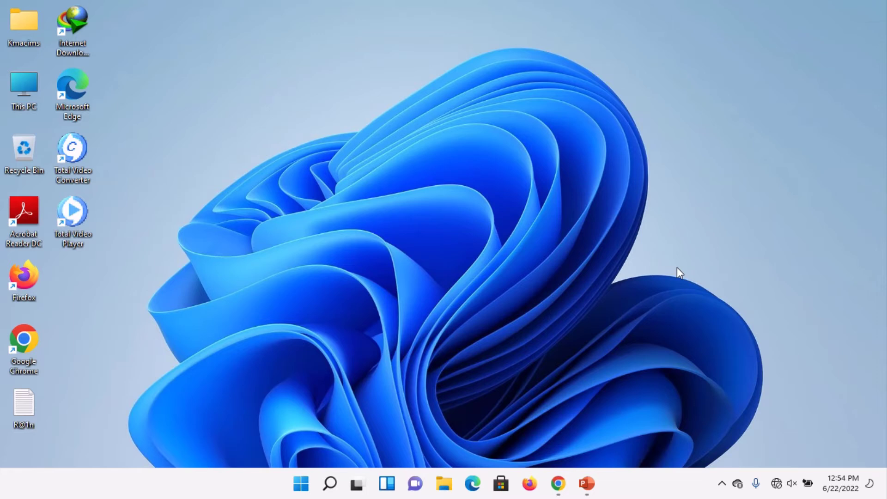
key(super+r)
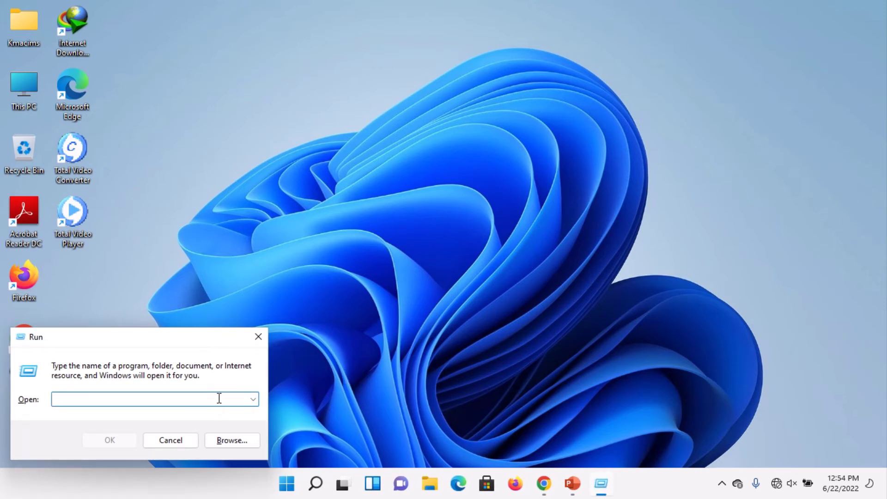
text(win)
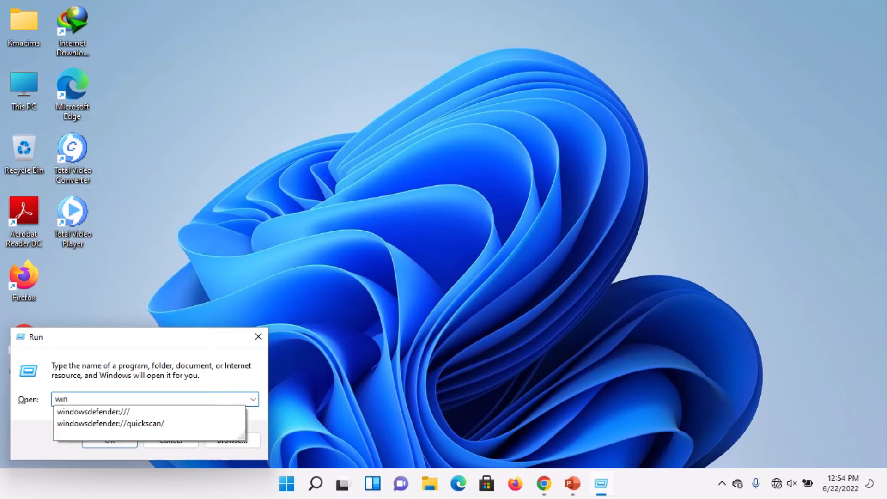
text(word)
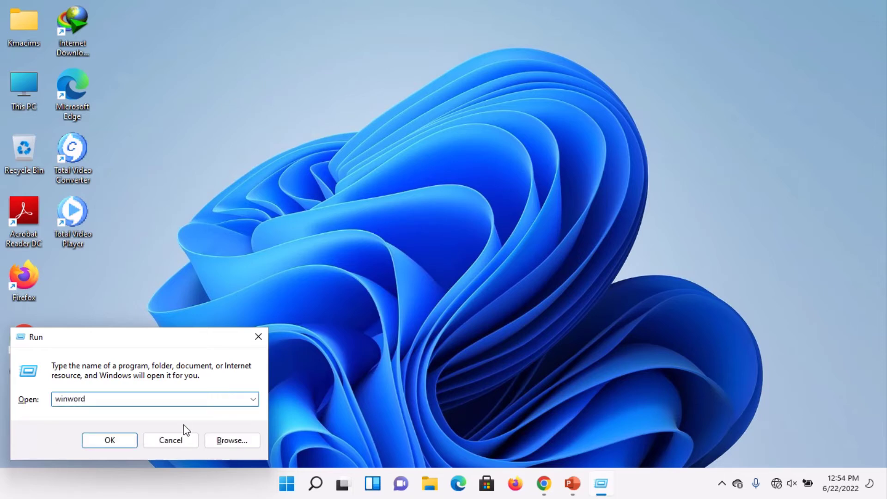
click(170, 441)
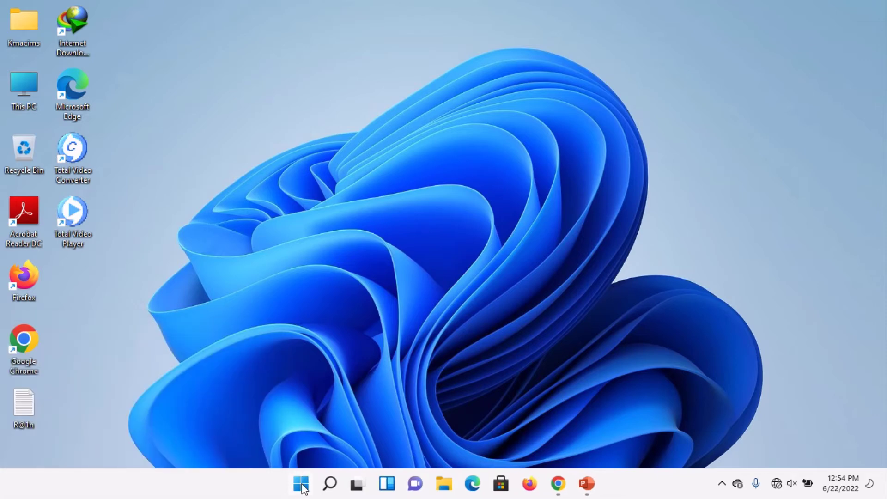
Step: Open the Run app from a Start search for 'run' and run 'winword' to start Word
click(301, 485)
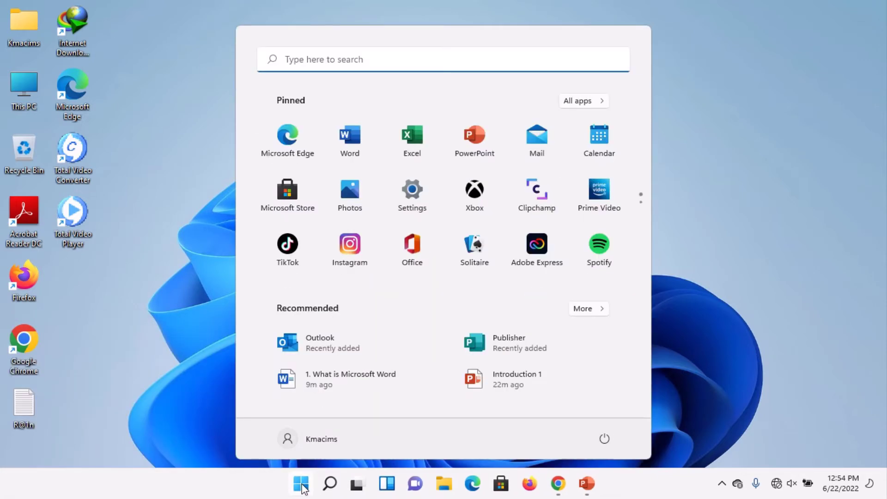
text(s)
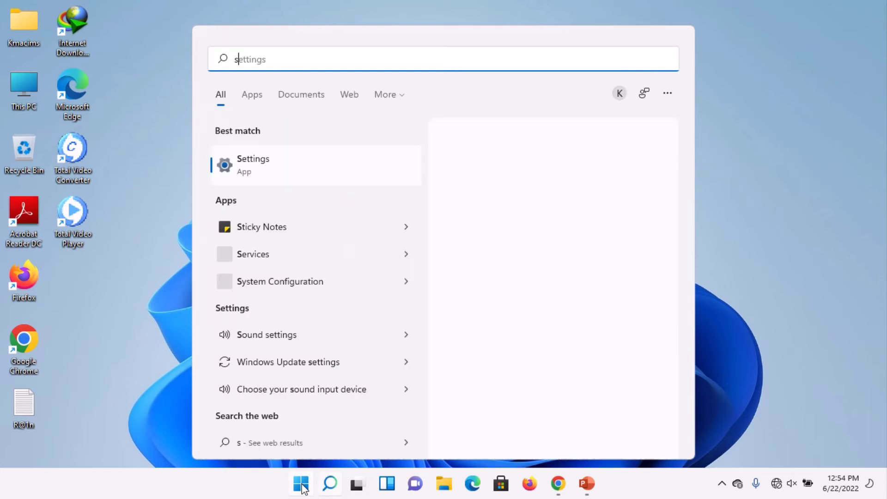
key(BackSpace)
text(run)
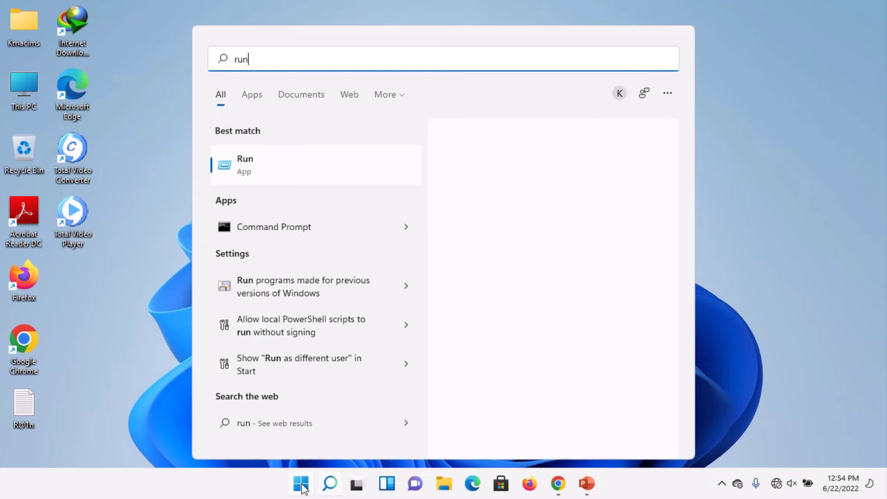
click(248, 169)
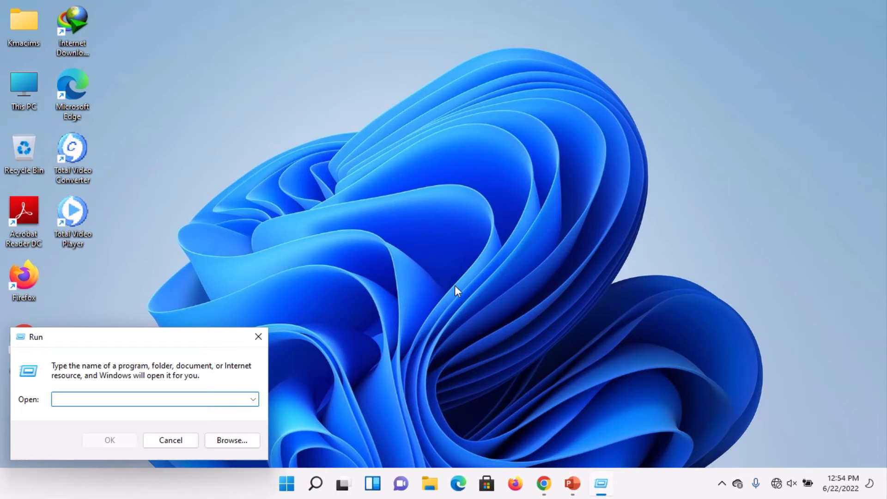
text(winw)
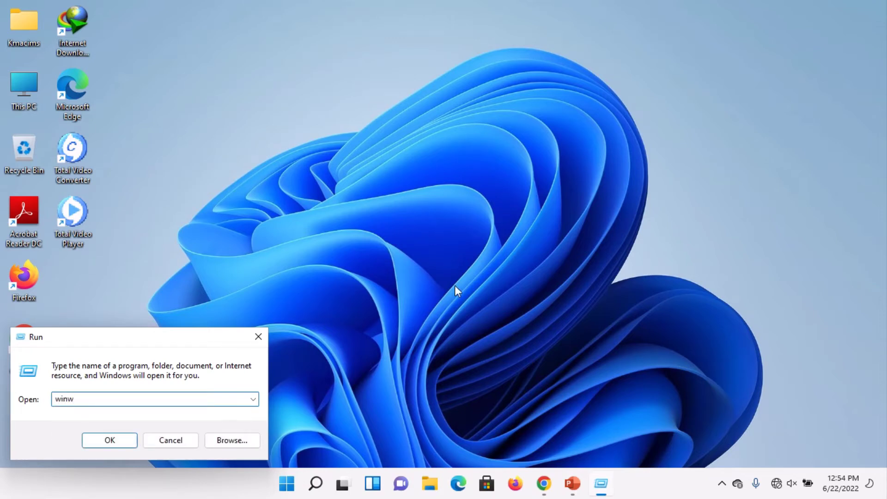
text(ord)
click(115, 442)
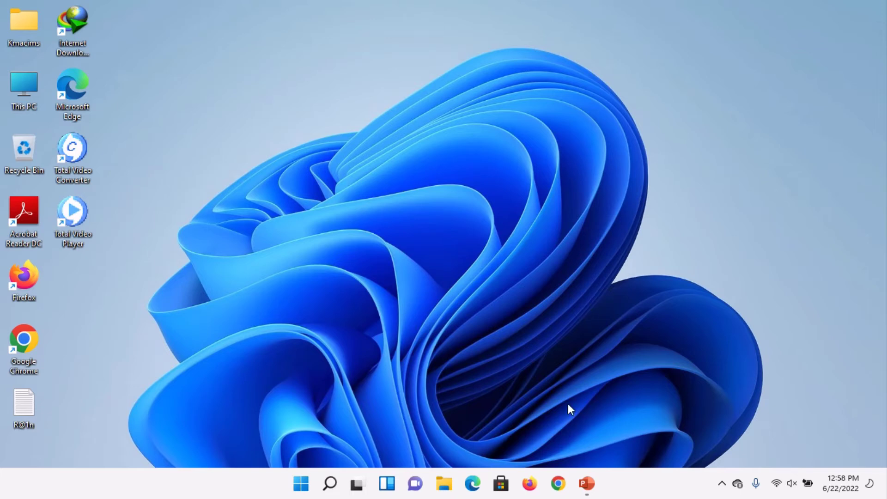
Step: In Chrome, go to hotmail.com to reach the Outlook page at outlook.live.com/owa/
click(555, 483)
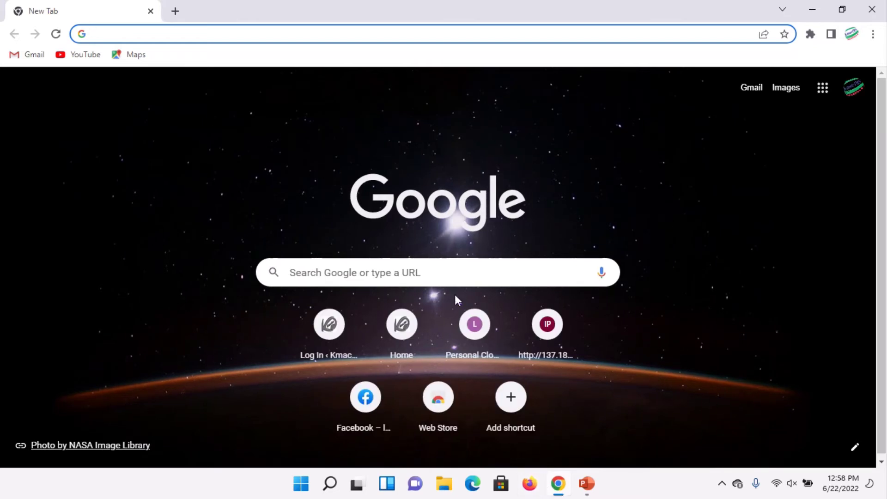
click(269, 35)
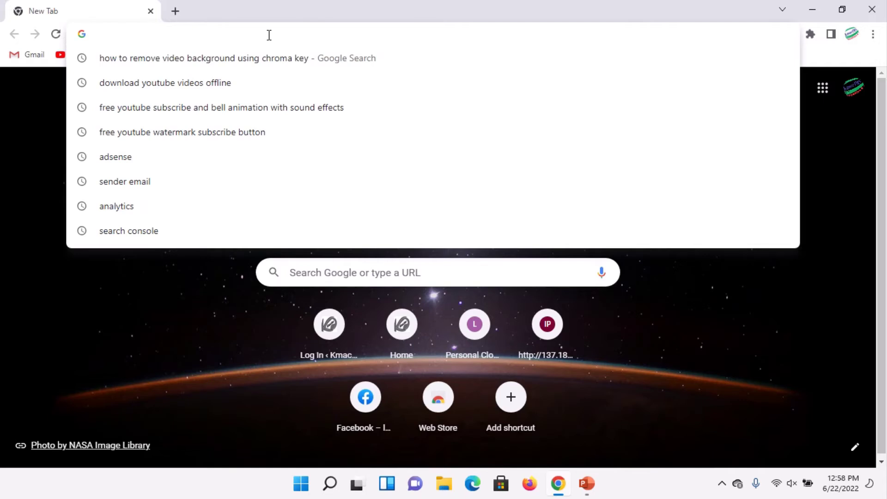
text(h)
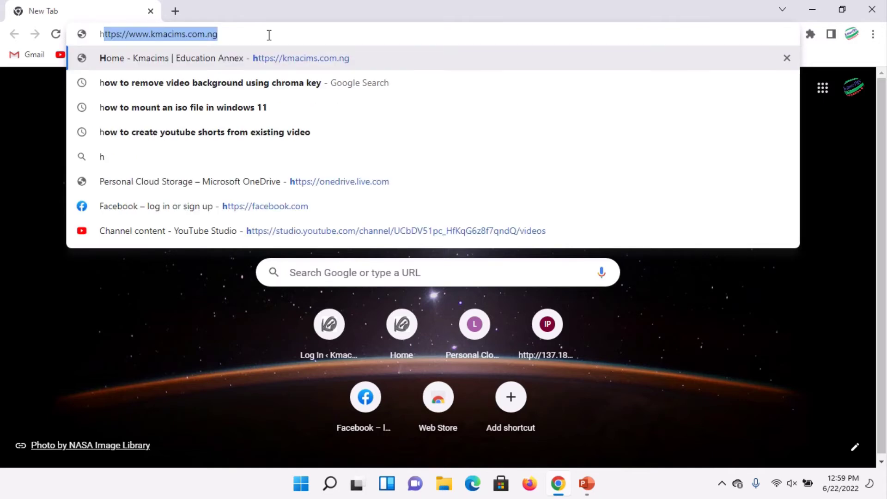
text(otmail.com)
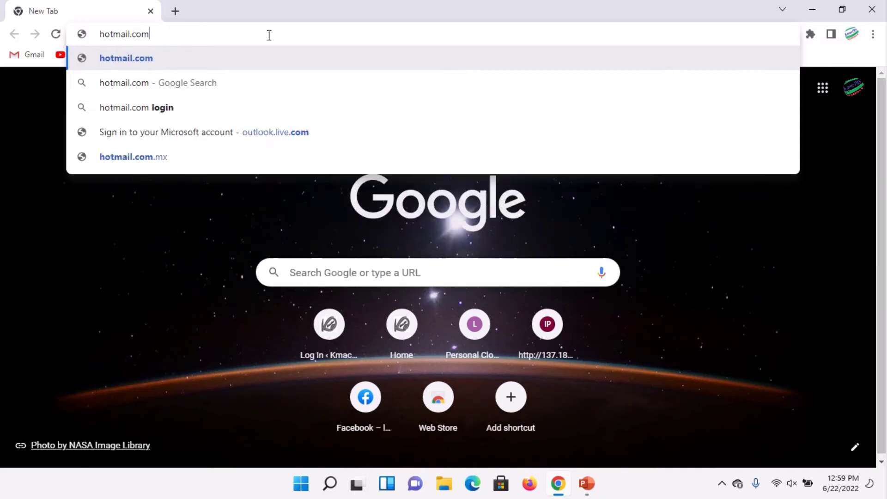
key(Return)
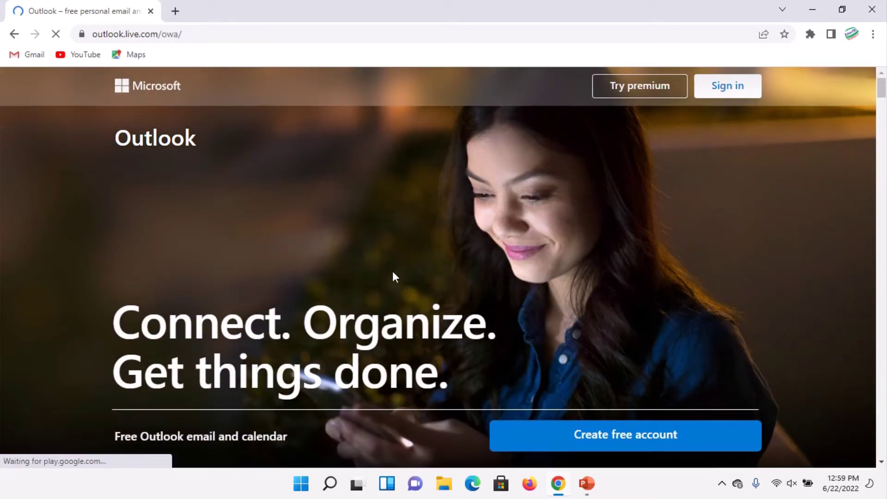
click(217, 36)
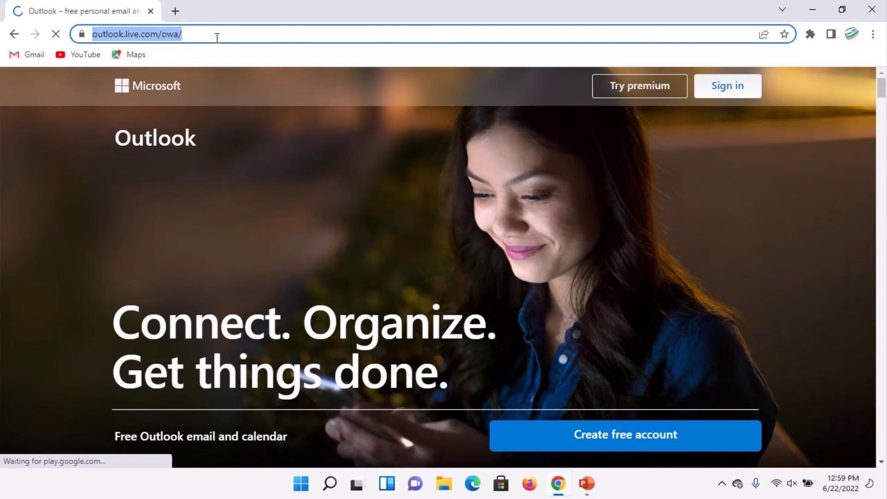
Step: Replace the Outlook address with onedrive.live.com to load OneDrive's Personal Cloud Storage page
key(BackSpace)
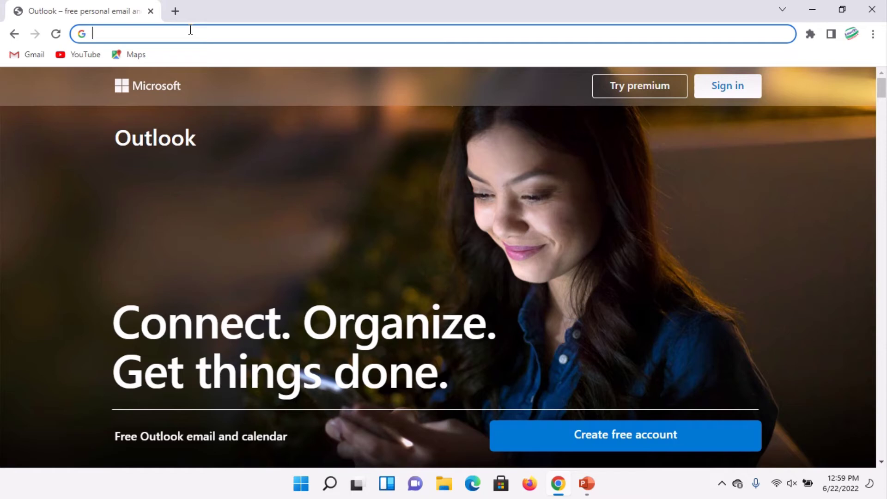
text(one)
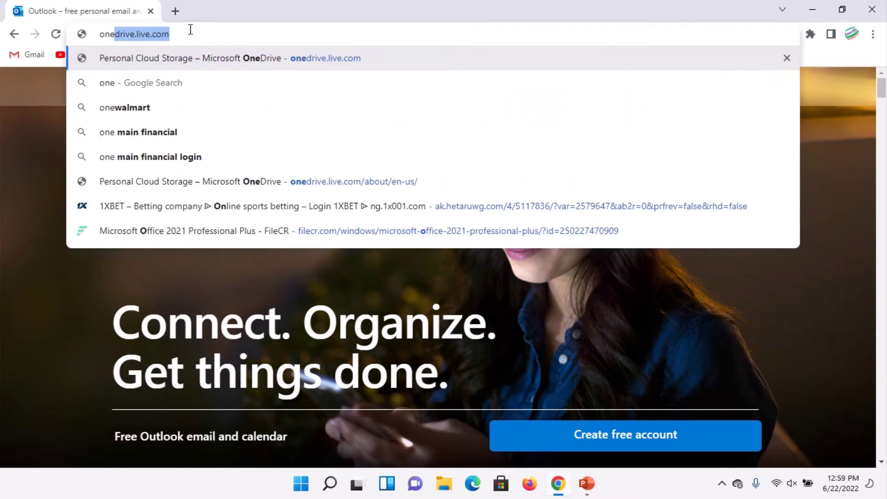
text(drive)
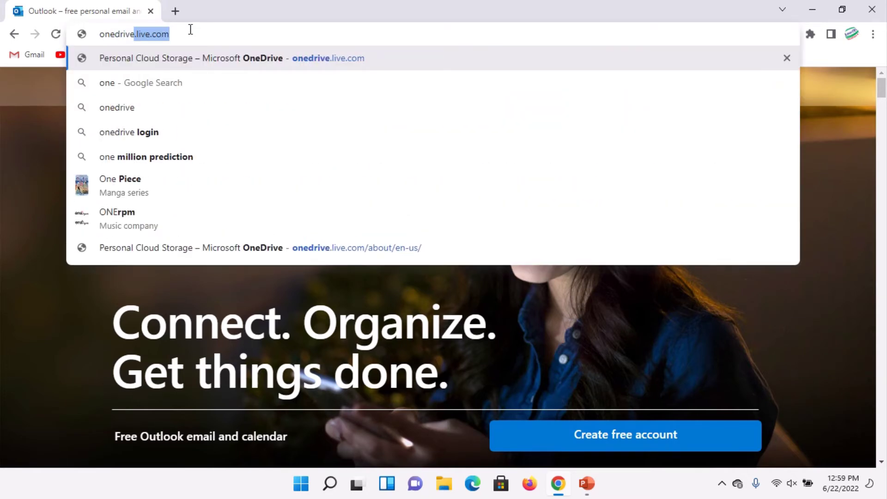
text(.live)
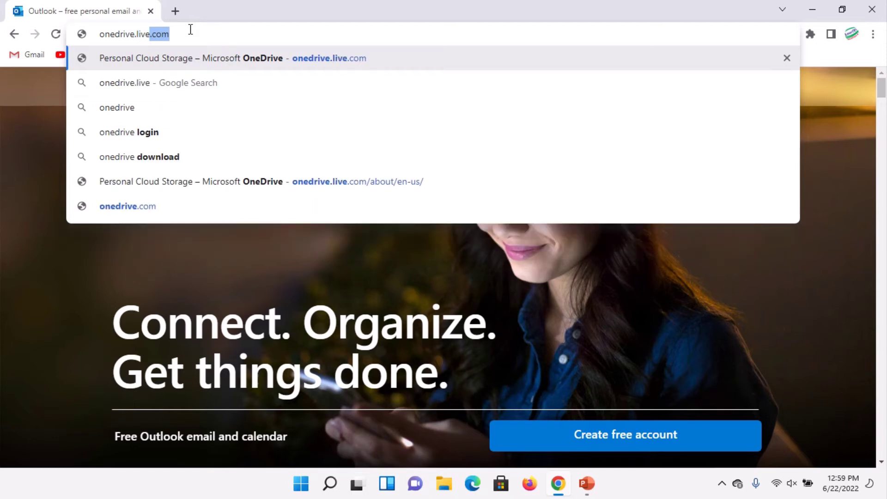
text(.com)
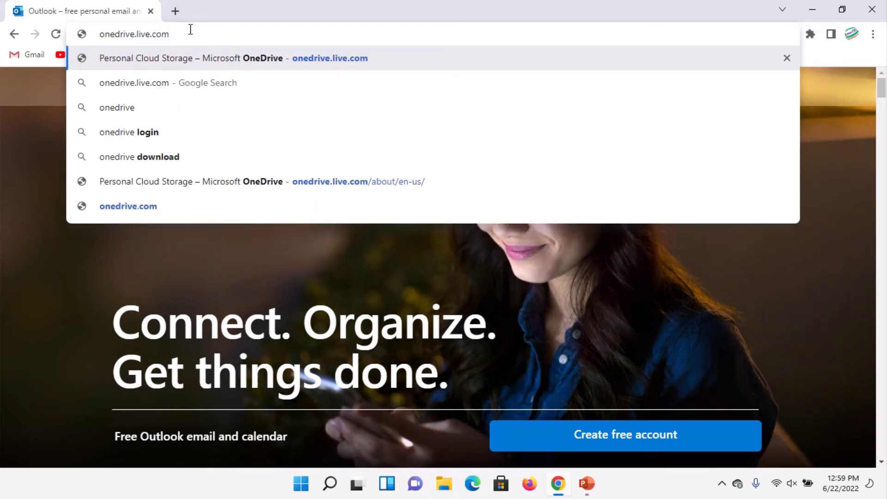
key(Return)
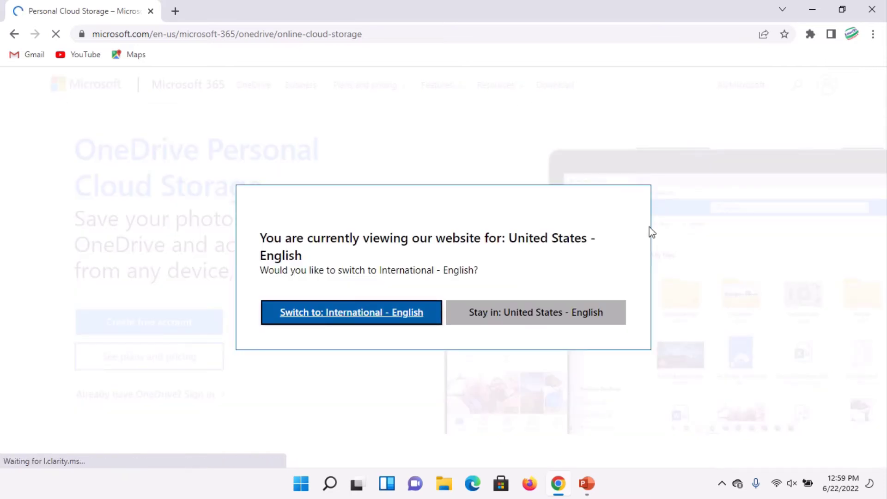
Step: Switch the OneDrive site to International English and choose Sign in
click(404, 317)
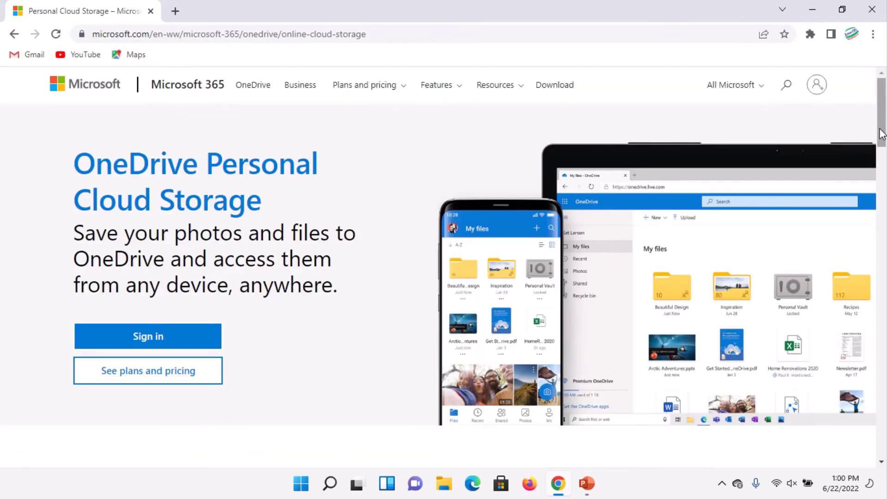
drag(880, 130, 881, 141)
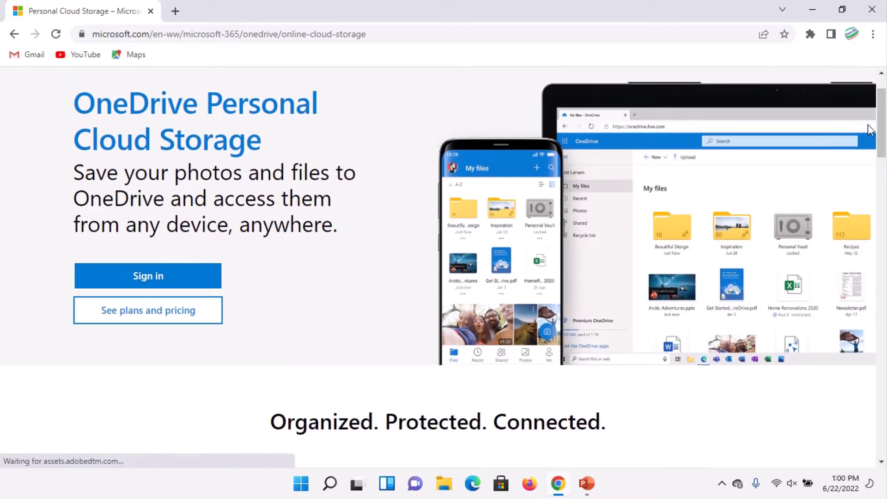
drag(884, 125, 885, 118)
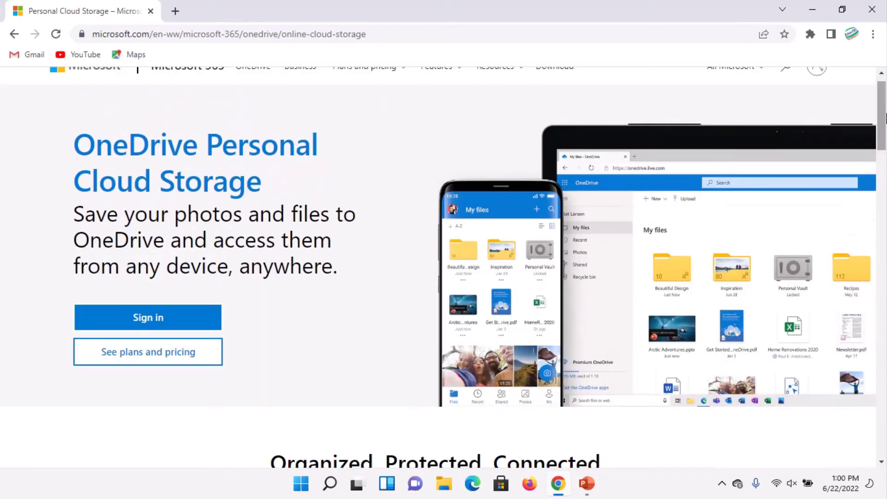
click(147, 322)
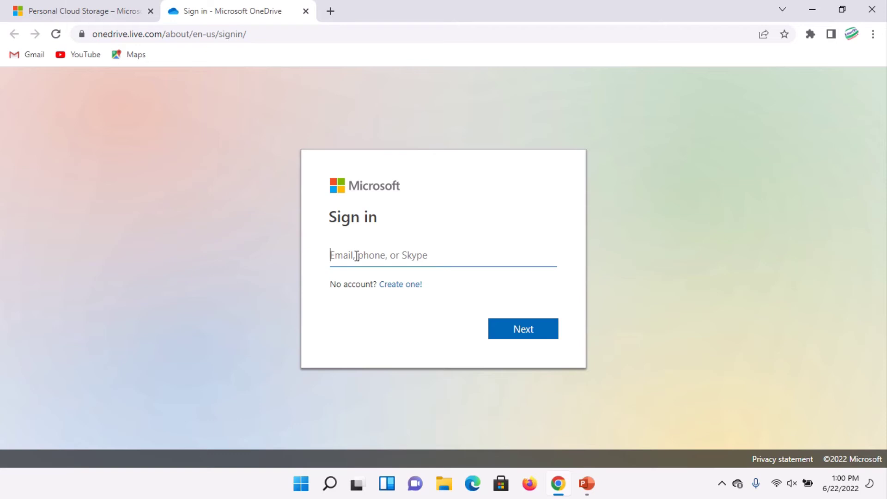
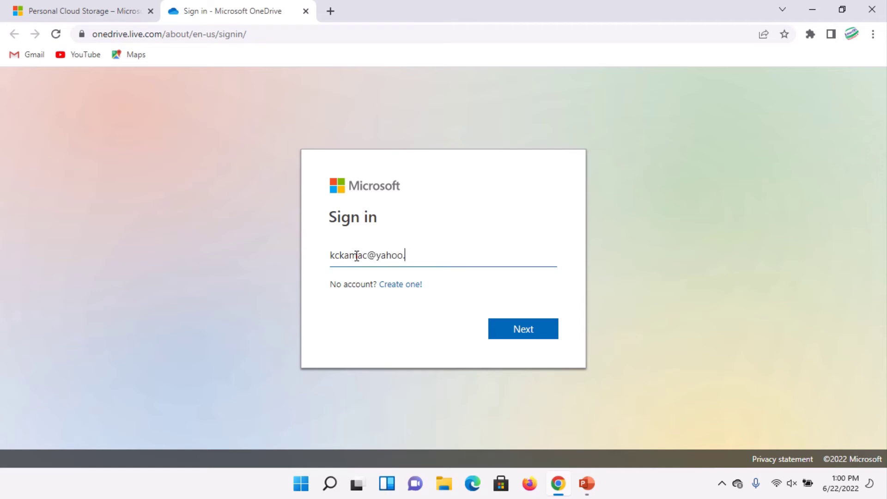
Step: Enter the account's e-mail address, continue, then enter the account password and sign in
click(533, 334)
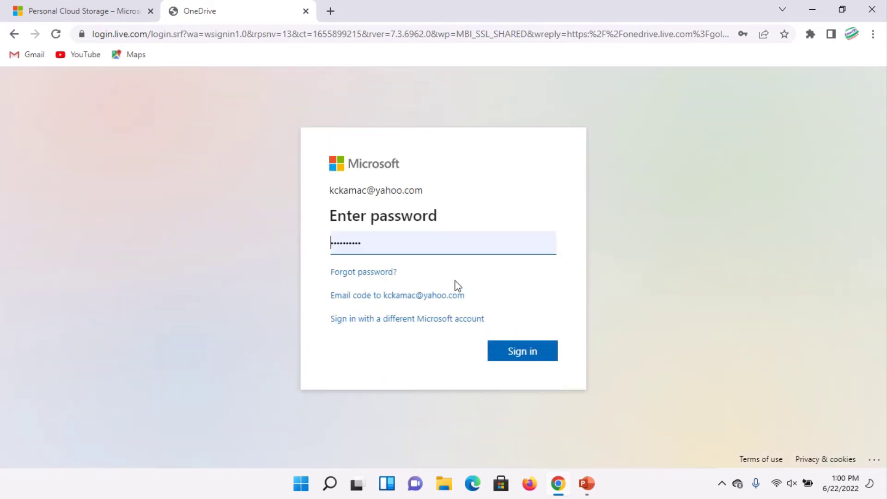
click(457, 250)
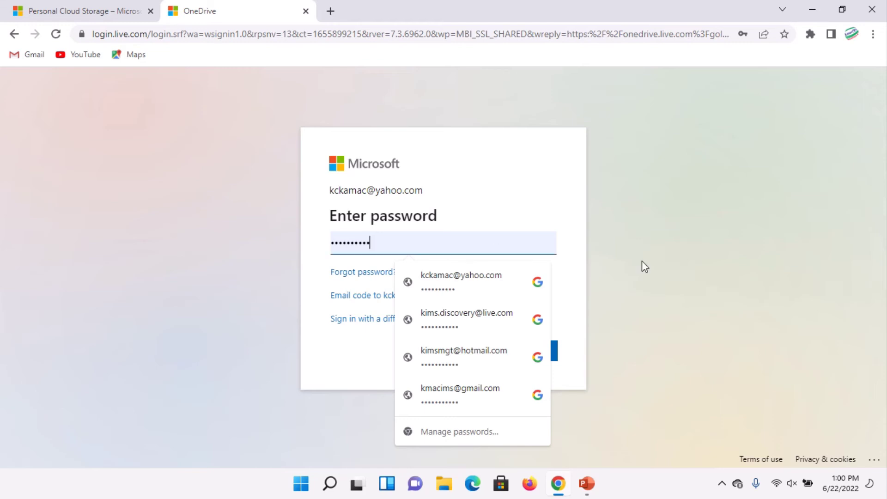
click(568, 237)
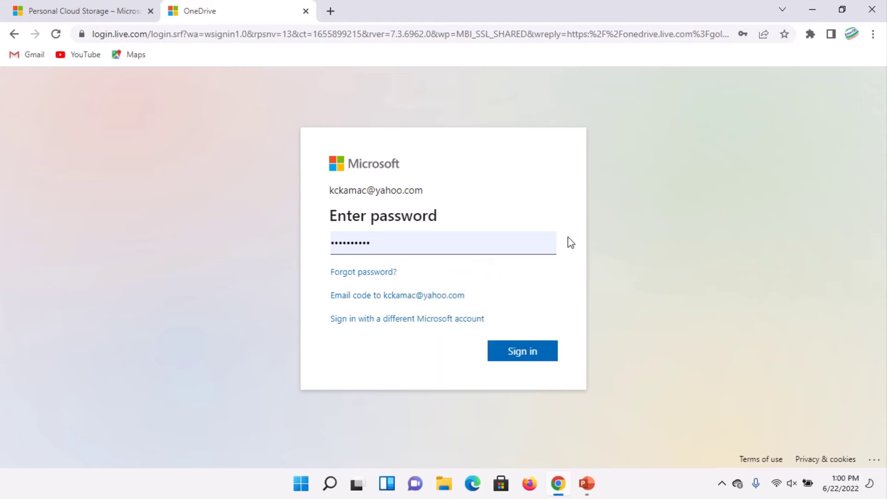
click(521, 352)
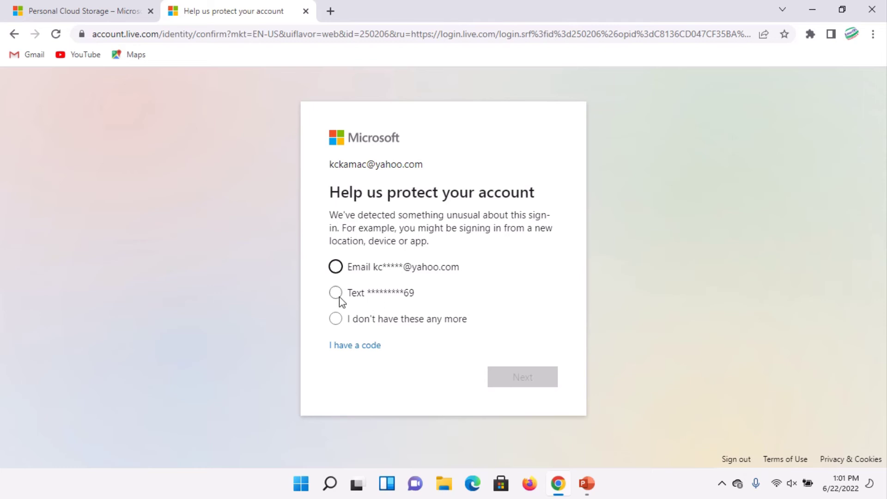
Step: Choose text-message verification, enter the phone number's last four digits, and send the code
click(336, 292)
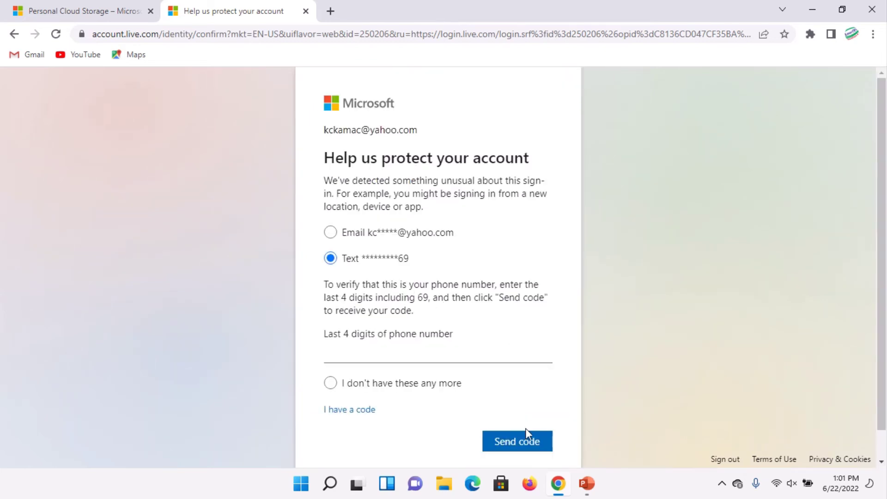
click(521, 443)
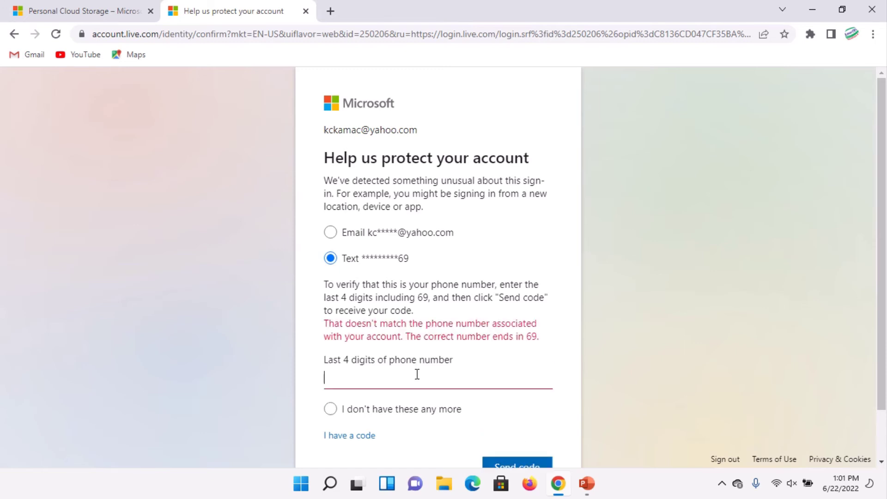
text(1869)
click(881, 461)
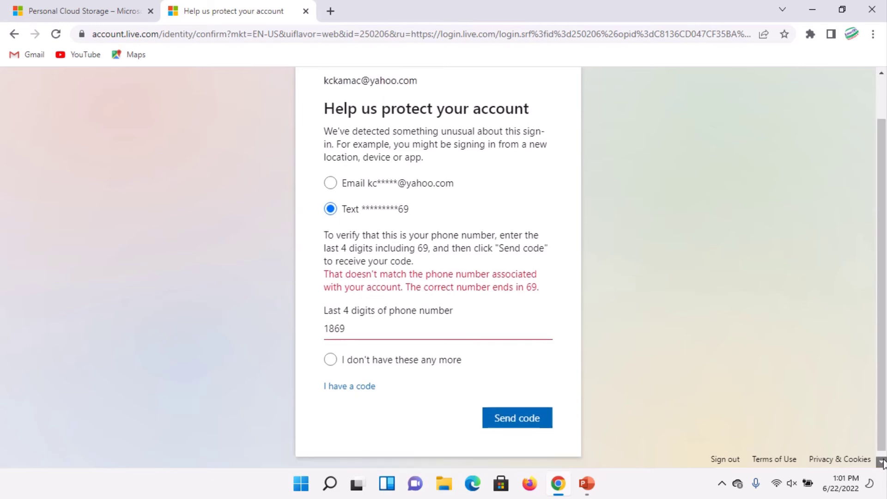
click(506, 424)
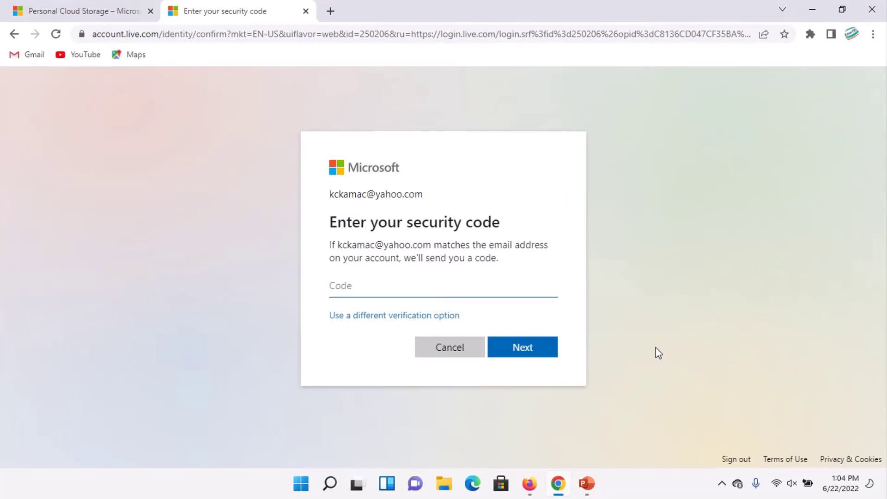
Step: Paste and submit the received security code, then choose Yes to stay signed in
click(520, 348)
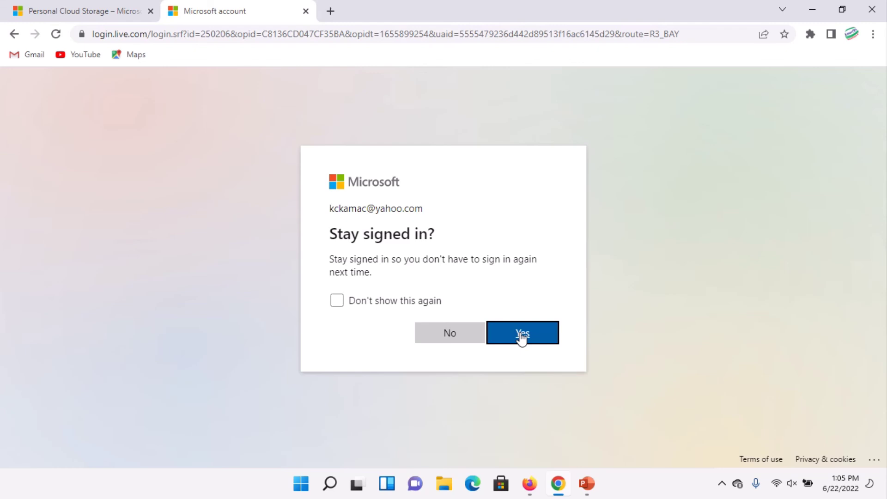
click(520, 333)
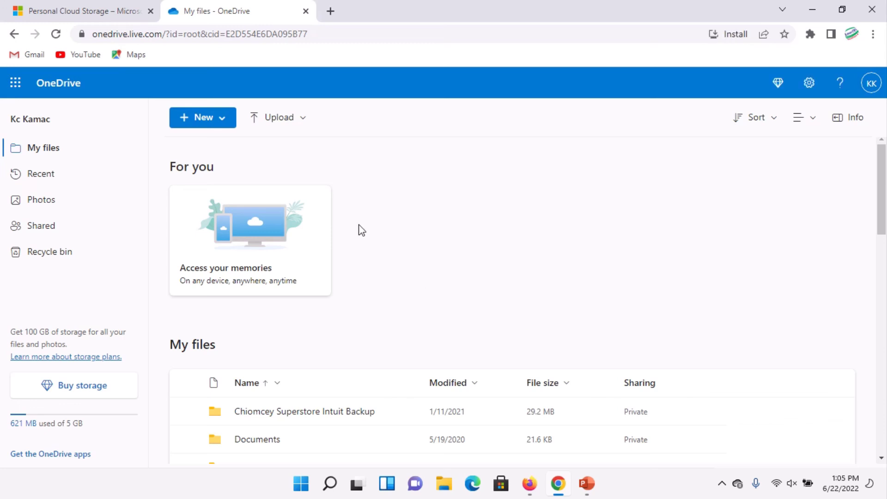
Step: Choose New > Word document in OneDrive's My files
click(222, 122)
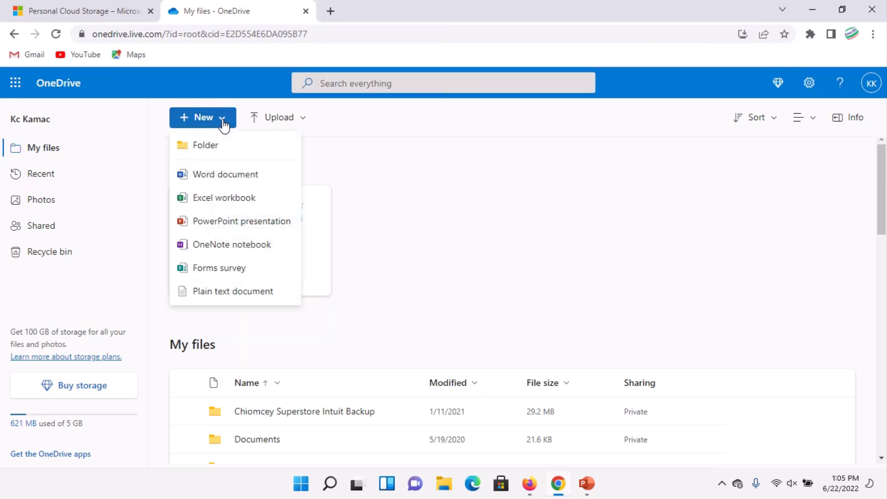
click(235, 174)
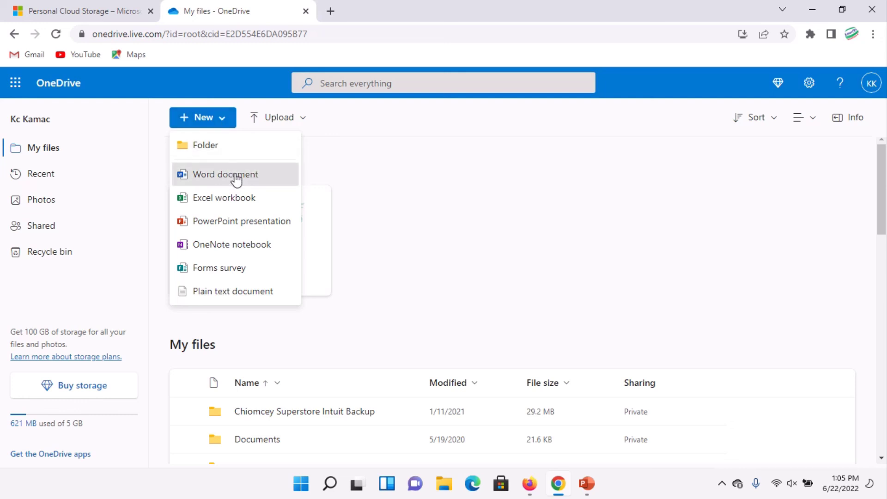